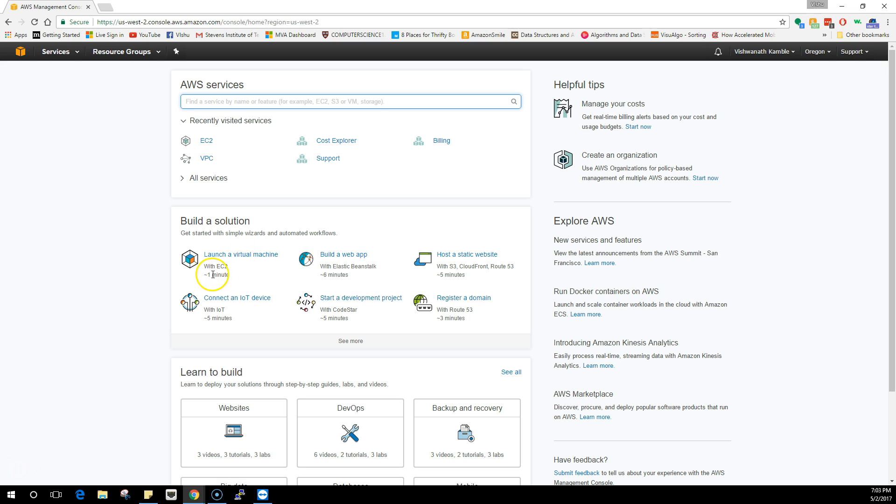
Open the EC2 Instances list and start launching a new instance
drag(204, 275, 235, 276)
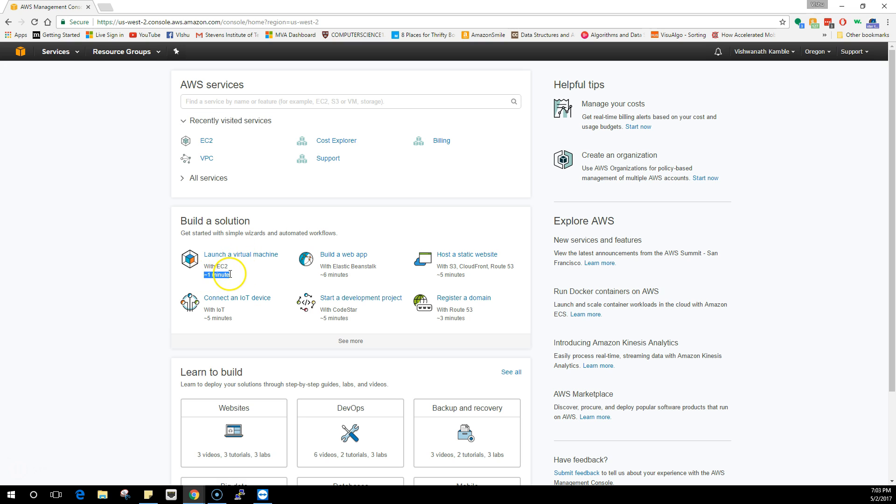
click(82, 55)
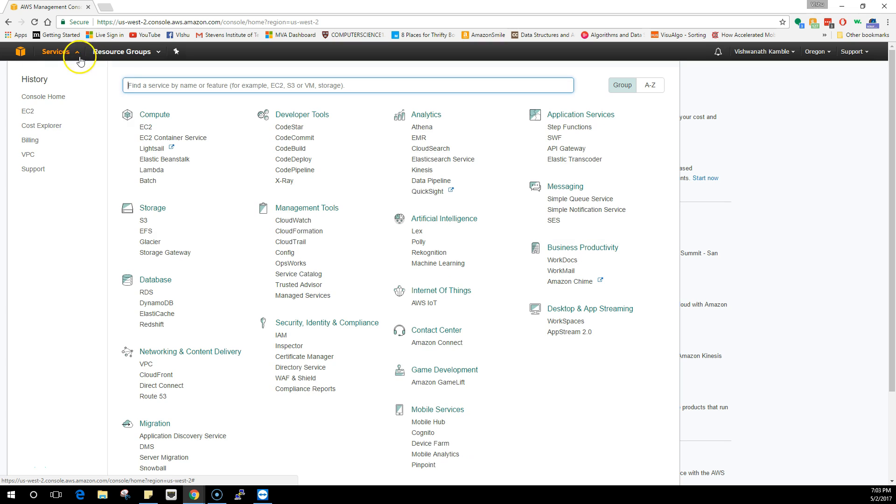
click(146, 128)
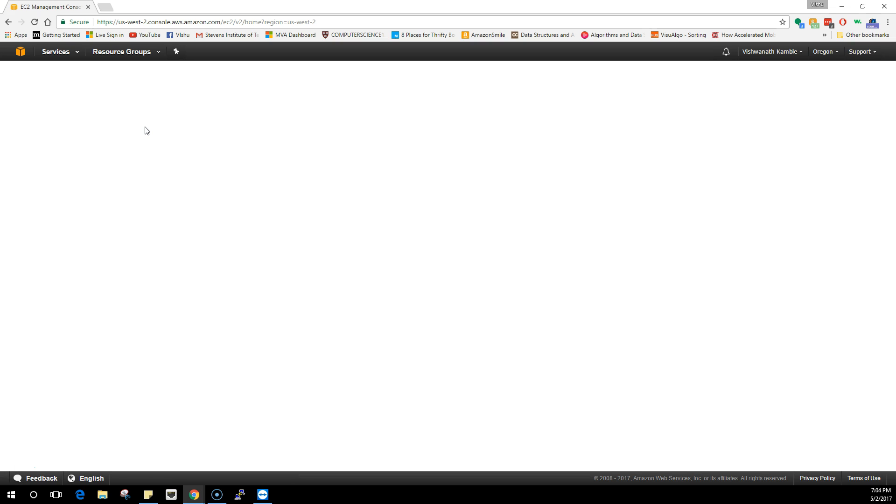
click(56, 170)
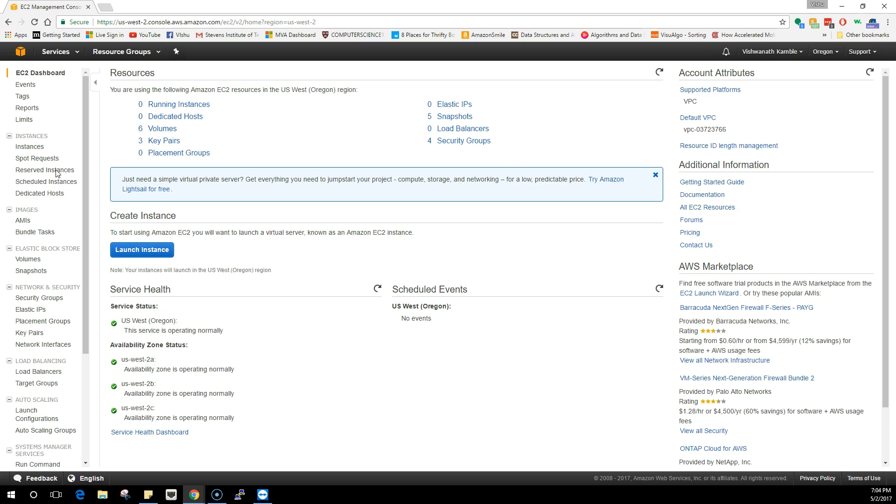
click(24, 149)
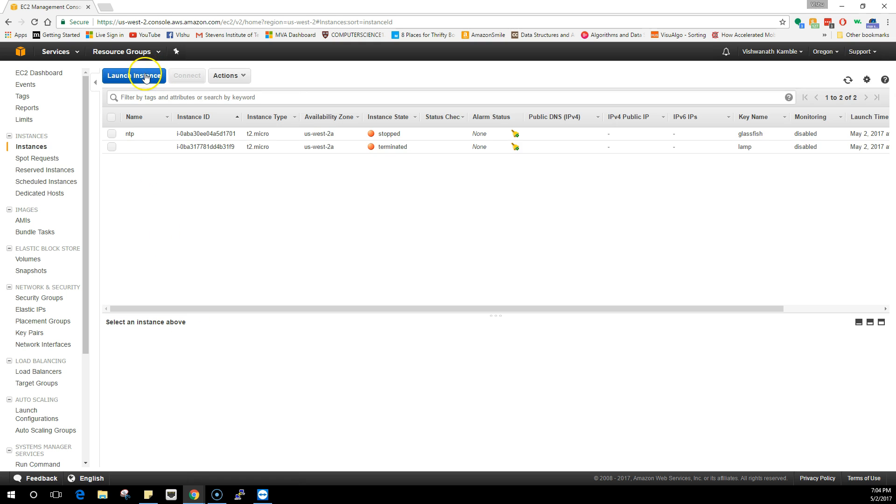
click(145, 76)
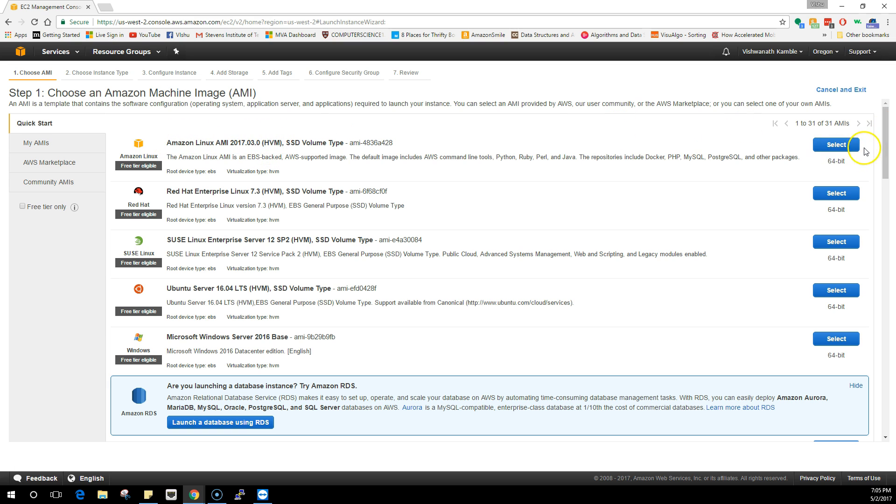
Choose the Amazon Linux AMI 2017.03.0 (HVM) image with the free-tier t2.micro instance type and continue to the instance details
click(835, 146)
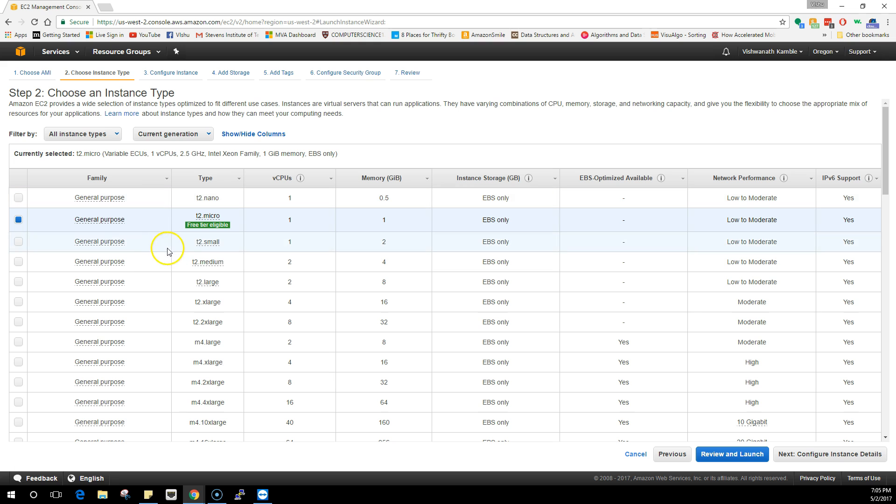
mouse_move(100, 232)
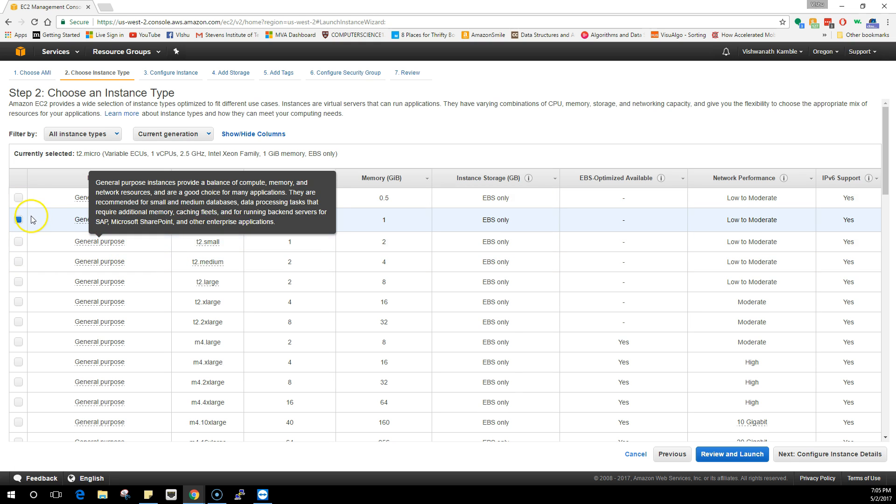
mouse_move(207, 224)
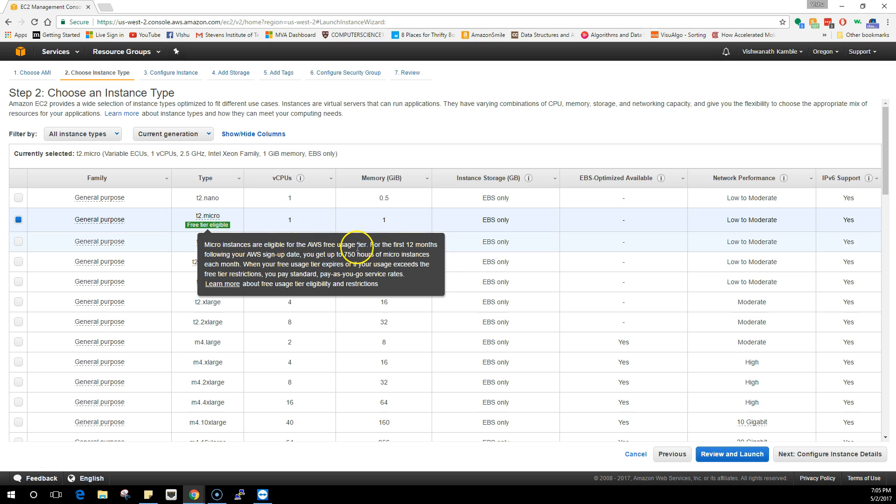
click(817, 462)
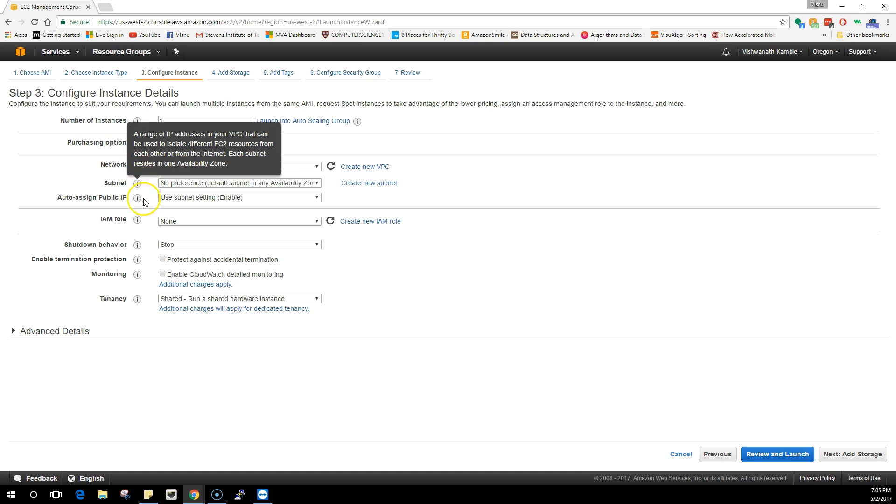
Keep the default instance details with 1 instance and the default 8 GiB General Purpose SSD root volume, continuing to the tags
mouse_move(139, 223)
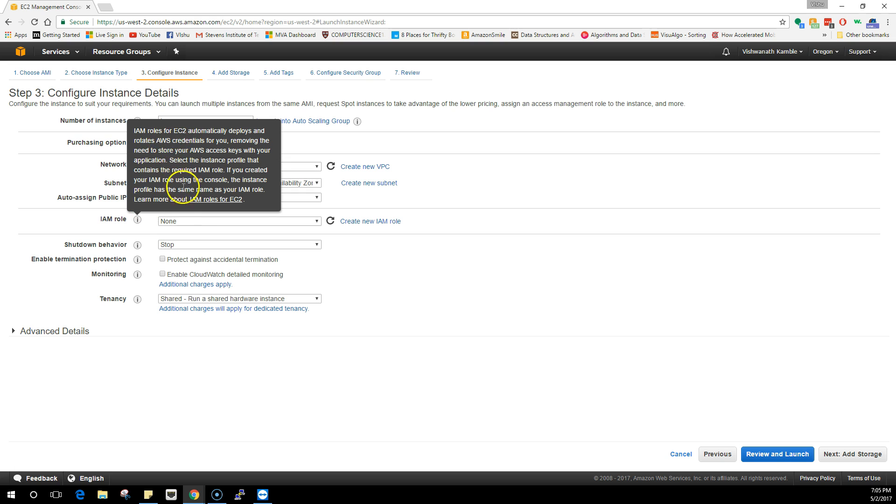
click(138, 275)
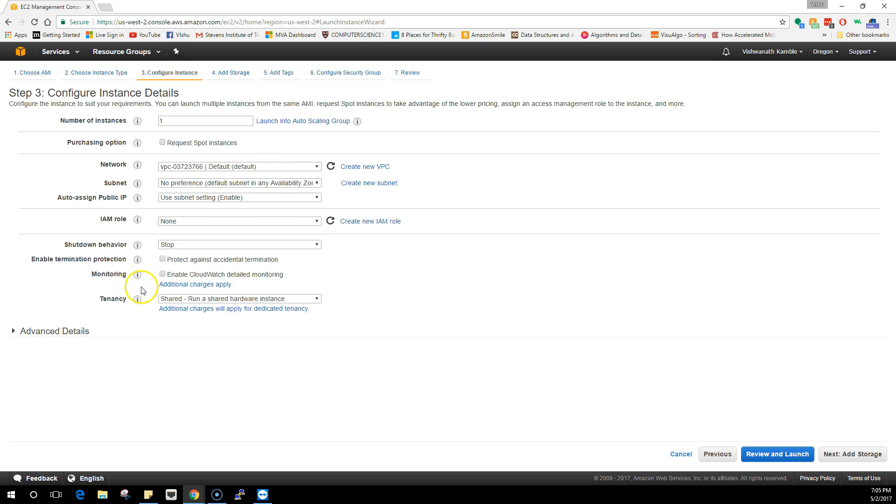
double_click(184, 122)
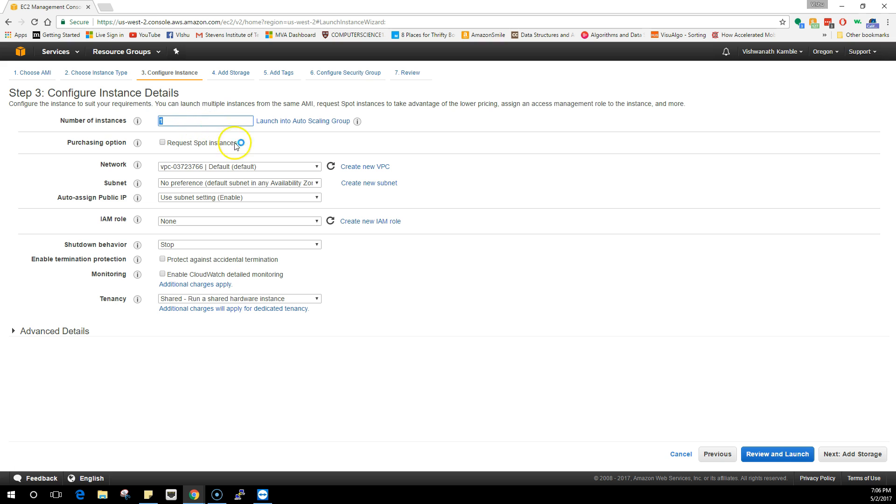
click(847, 456)
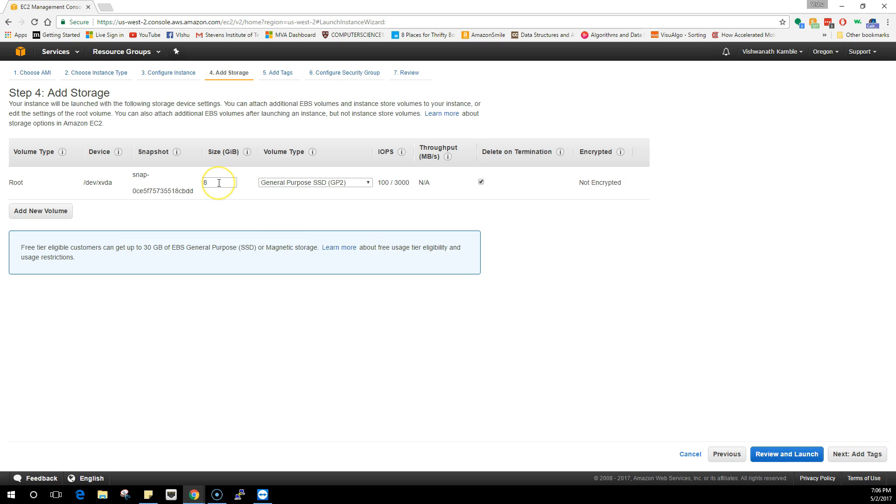
click(225, 180)
click(860, 457)
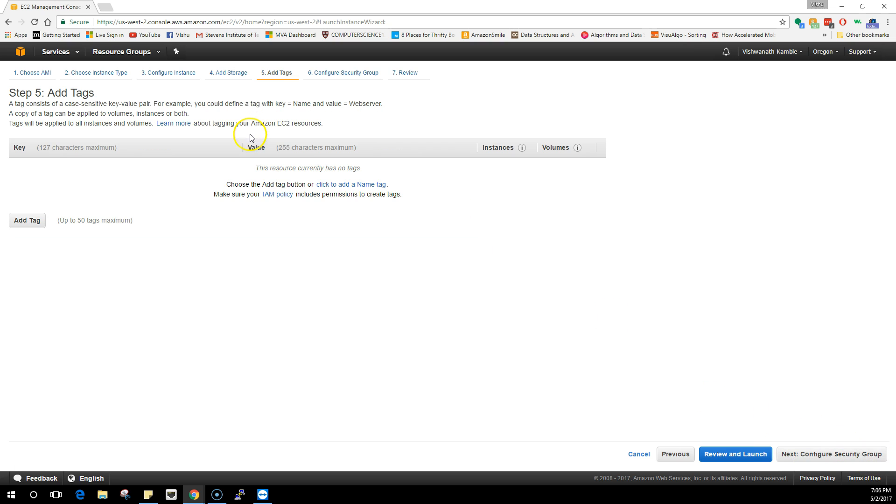
Add a tag with key lamp and value lamp-server, and continue to the security group configuration
click(37, 224)
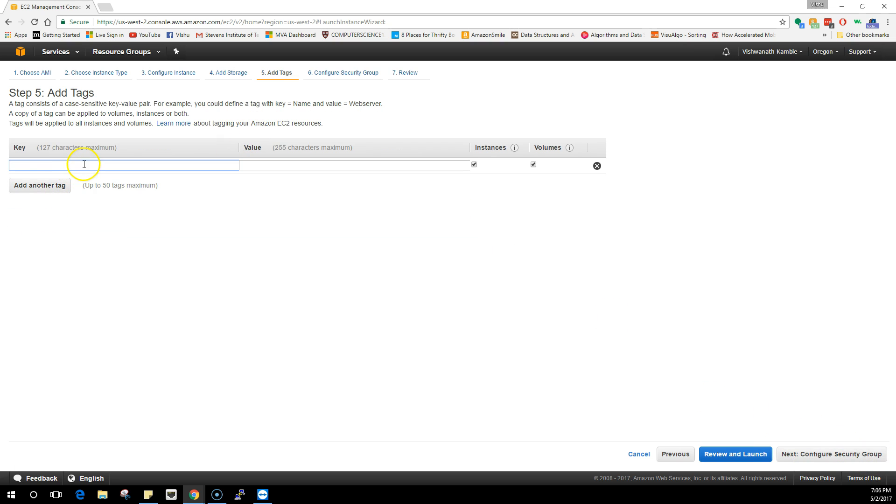
text(lamp)
key(Tab)
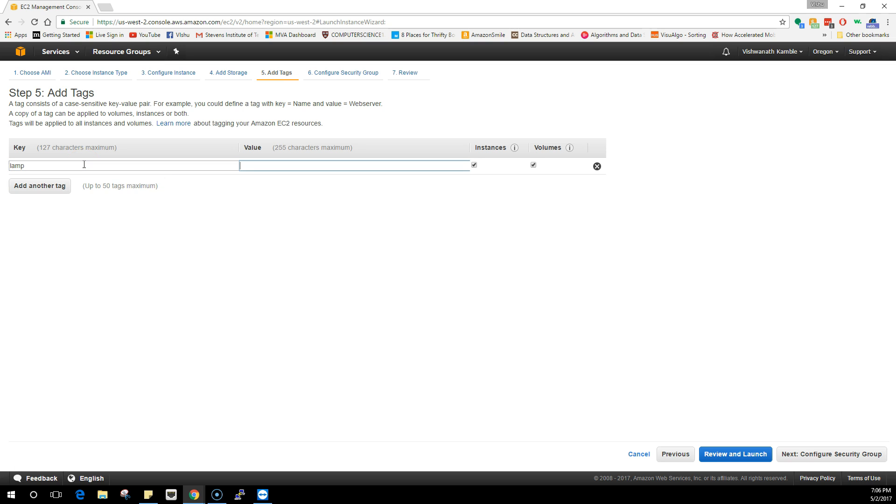
text(lamp-server)
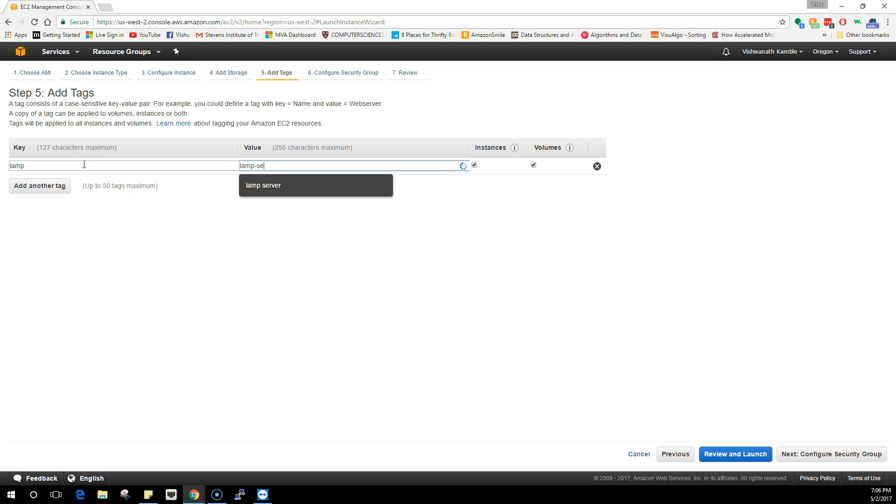
click(811, 459)
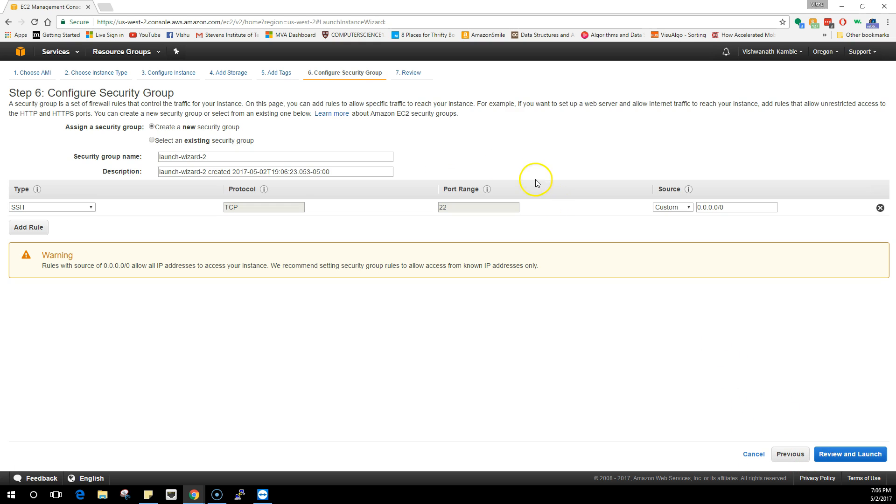
Name the new security group lamp-server and describe it as "Security group - lamp-server"
drag(210, 157, 104, 130)
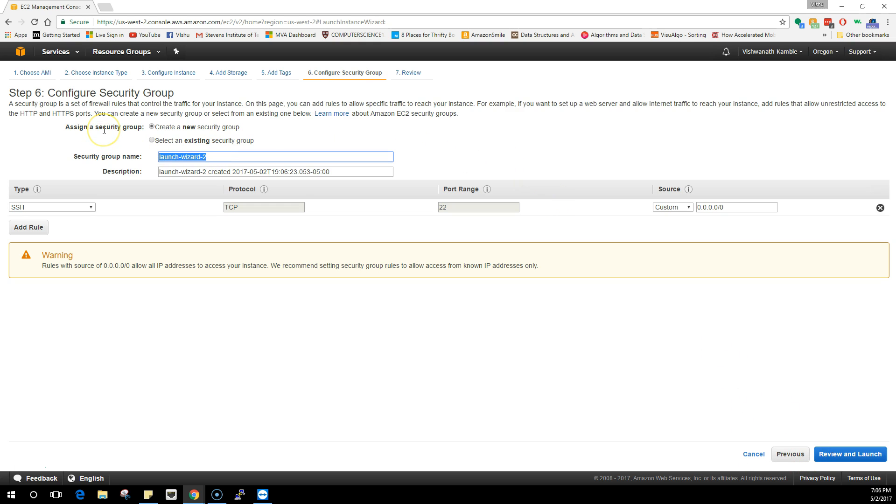
text(lamp-server)
key(ctrl+a)
key(ctrl+c)
key(Tab)
text(Se)
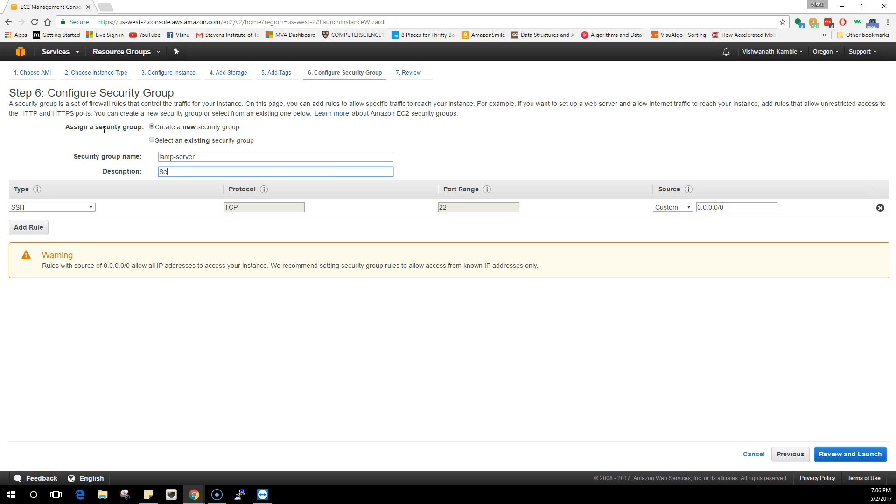
text(curity group -)
key(ctrl+v)
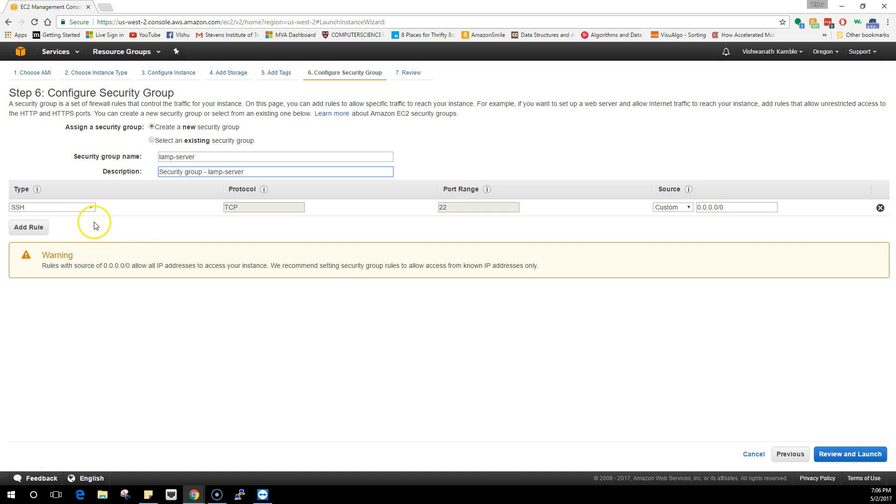
Add an HTTP rule and an HTTPS rule to the security group, keeping their default sources
click(36, 227)
click(50, 225)
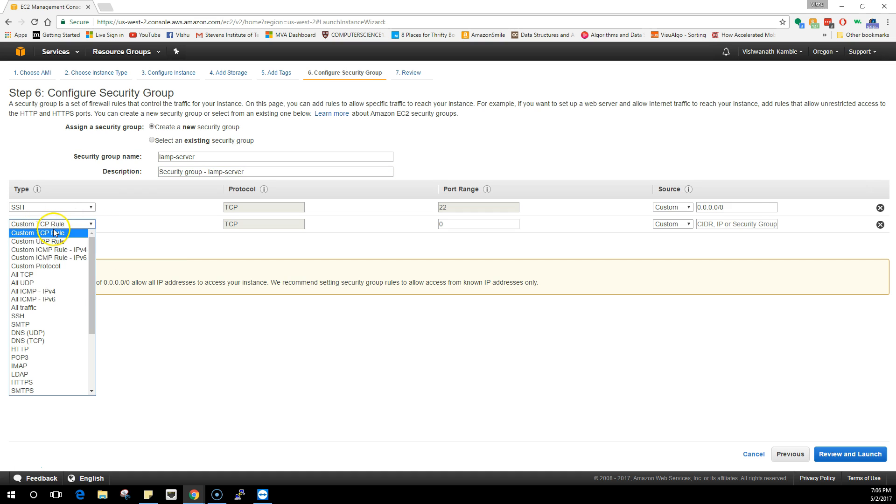
click(51, 349)
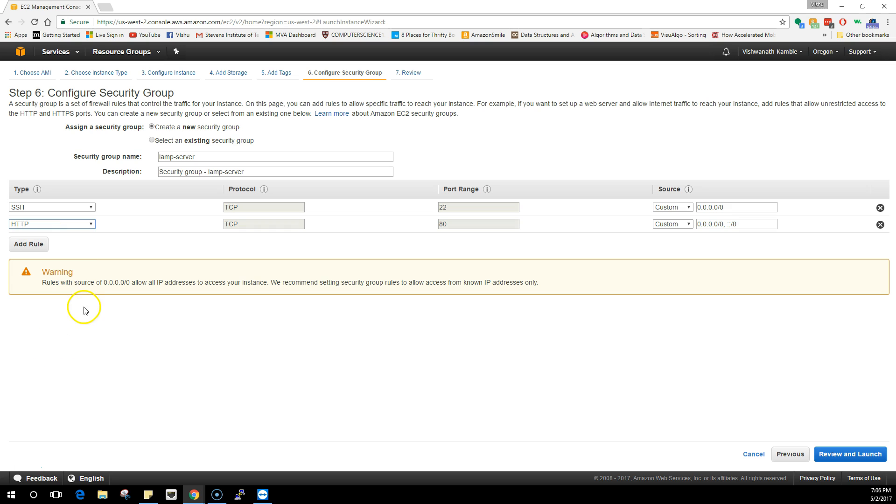
click(43, 247)
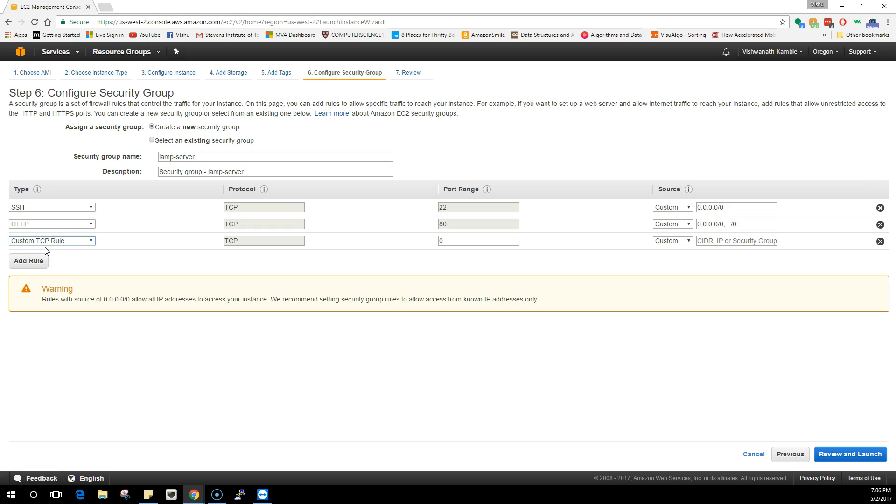
click(52, 247)
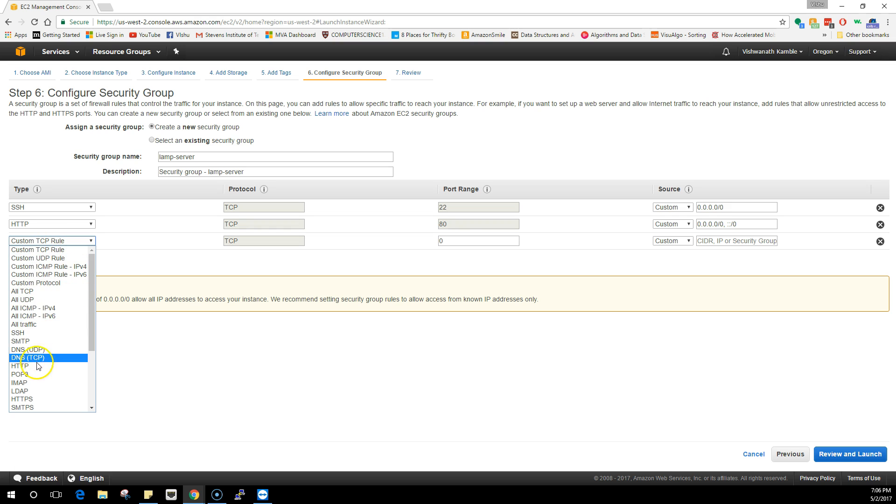
scroll(40, 359, down, 4)
click(41, 308)
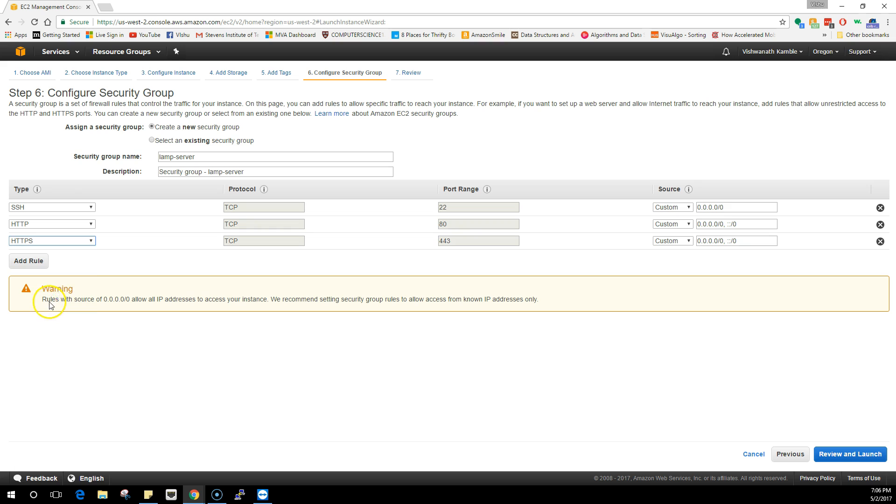
click(44, 270)
click(46, 257)
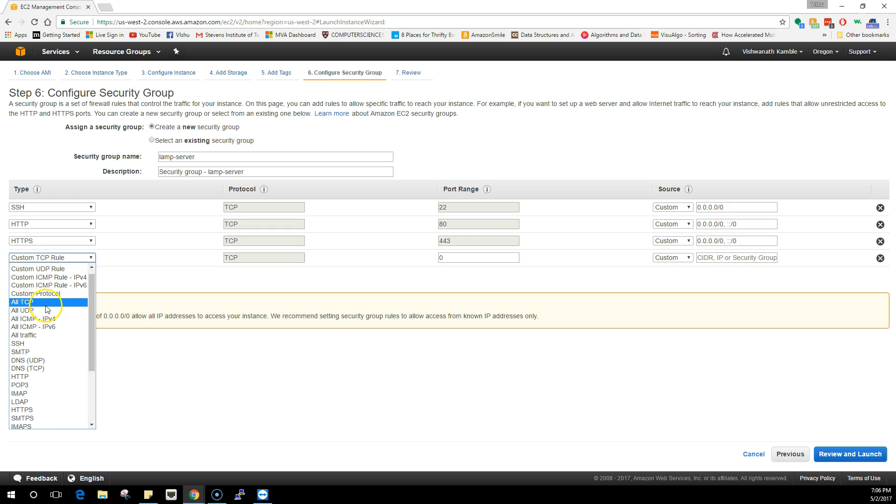
scroll(37, 327, down, 4)
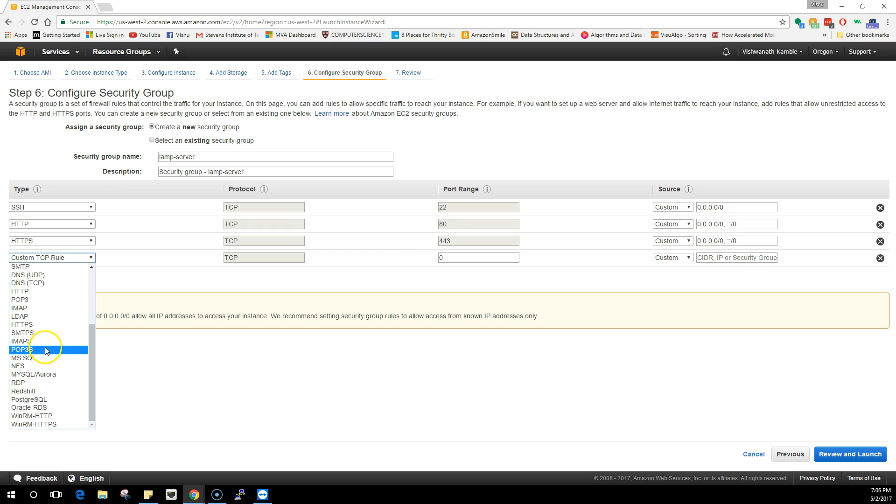
click(51, 399)
click(74, 257)
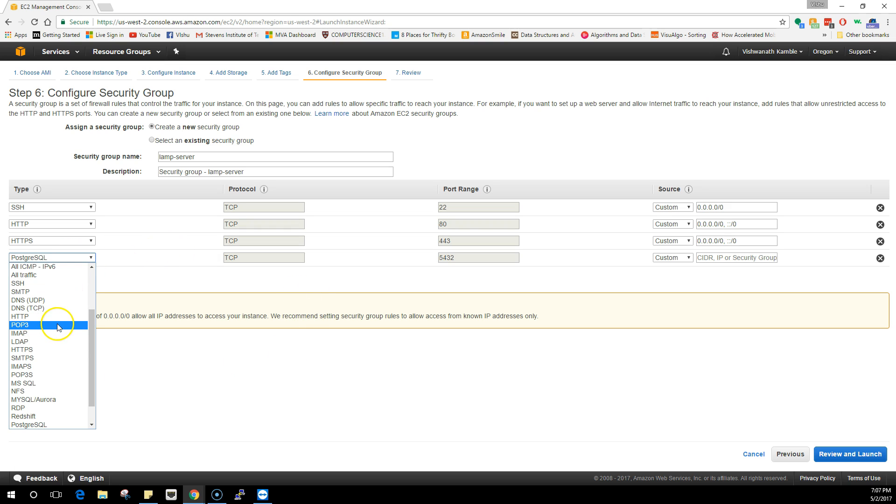
click(58, 324)
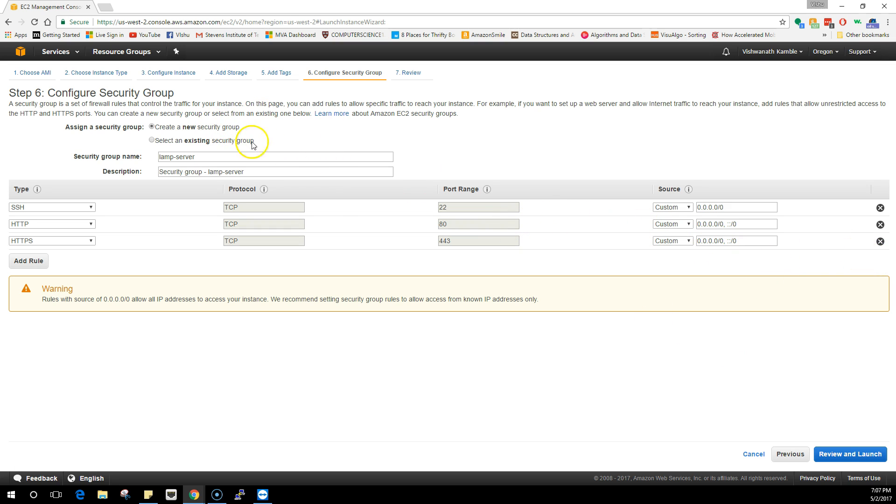
Proceed to the launch review, expand the instance details and examine the lamp-server security group's rules
click(862, 456)
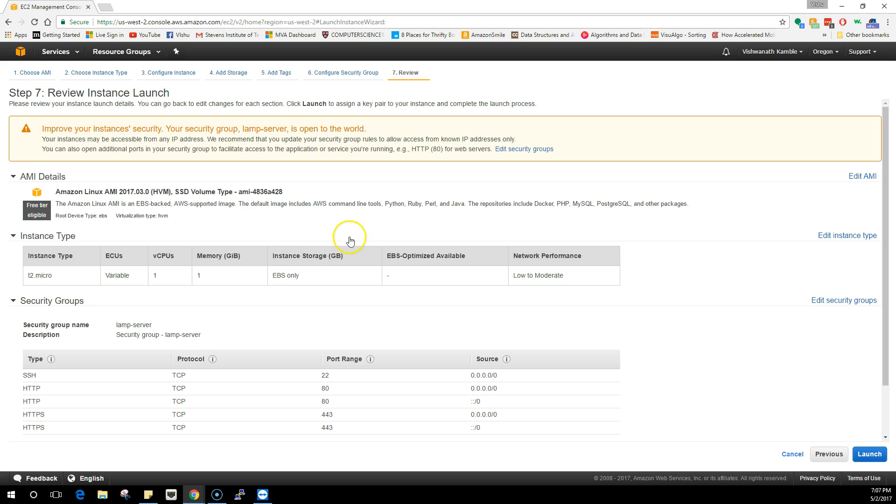
scroll(330, 255, down, 1)
scroll(280, 270, down, 1)
scroll(93, 342, up, 1)
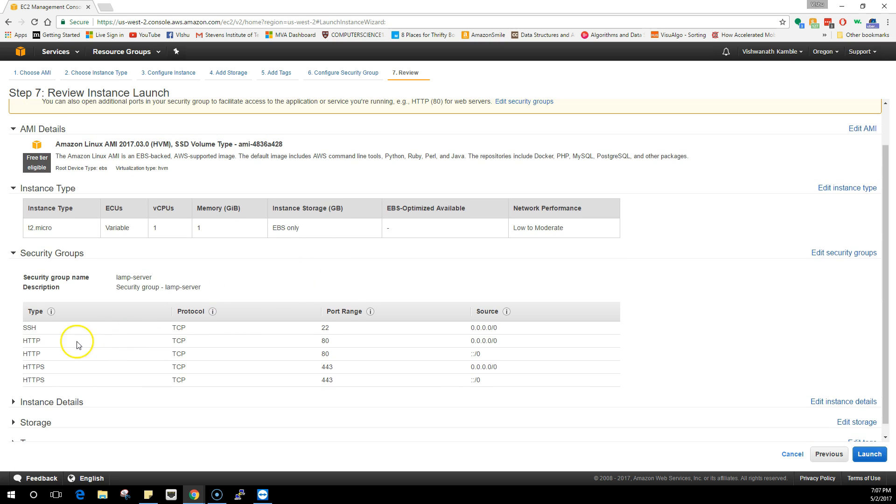
click(8, 409)
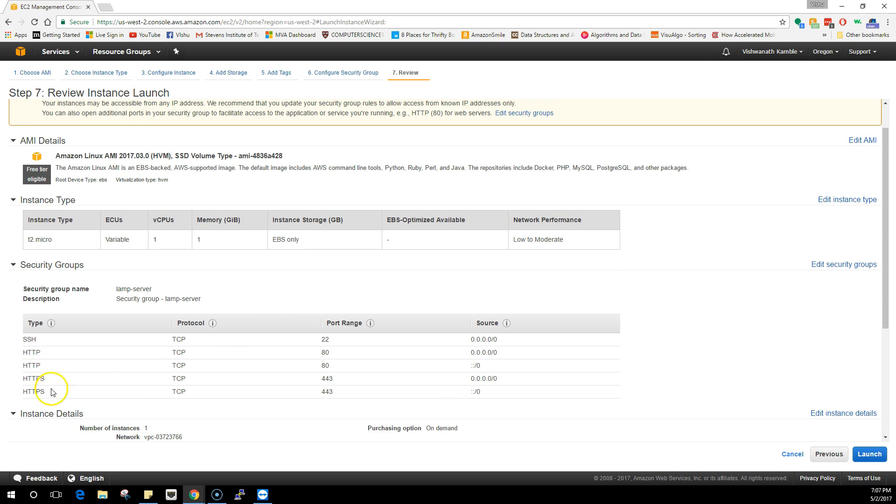
mouse_move(19, 366)
mouse_down()
mouse_move(41, 366)
mouse_move(25, 365)
mouse_up()
click(41, 366)
drag(500, 362, 24, 366)
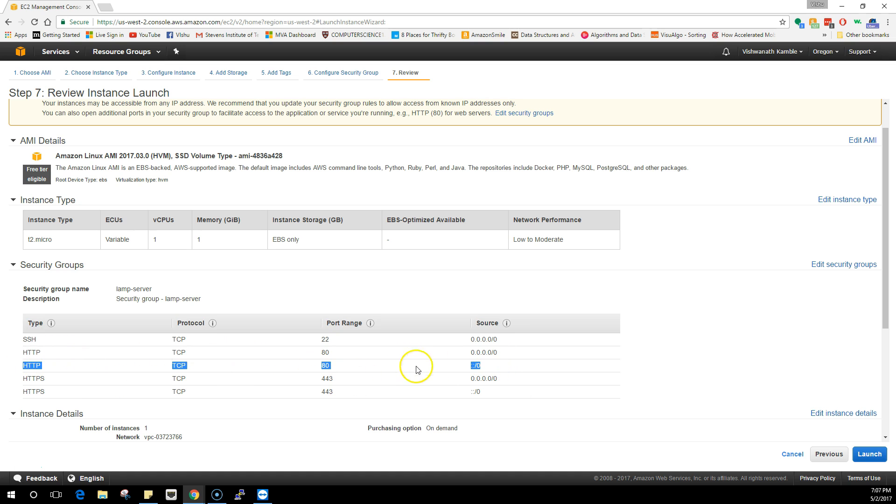
Review the instance details on the launch summary, then expand and examine the tags and storage settings
scroll(107, 302, down, 1)
scroll(107, 302, down, 3)
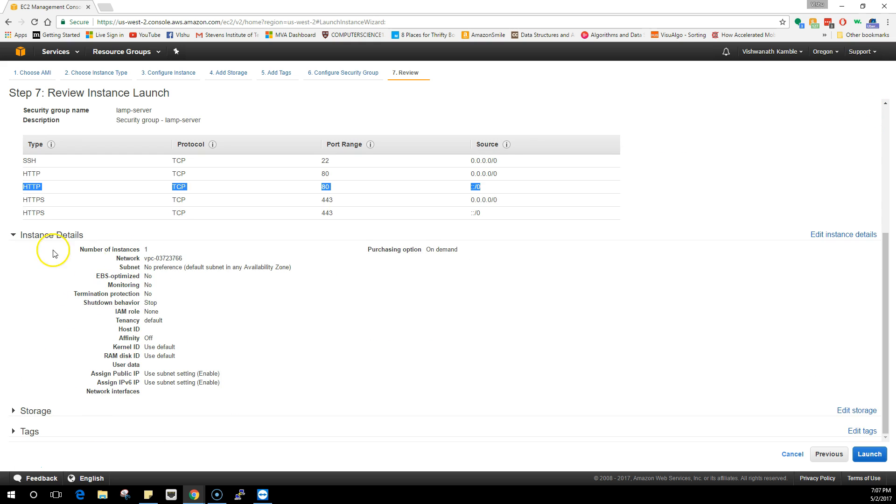
scroll(28, 420, up, 1)
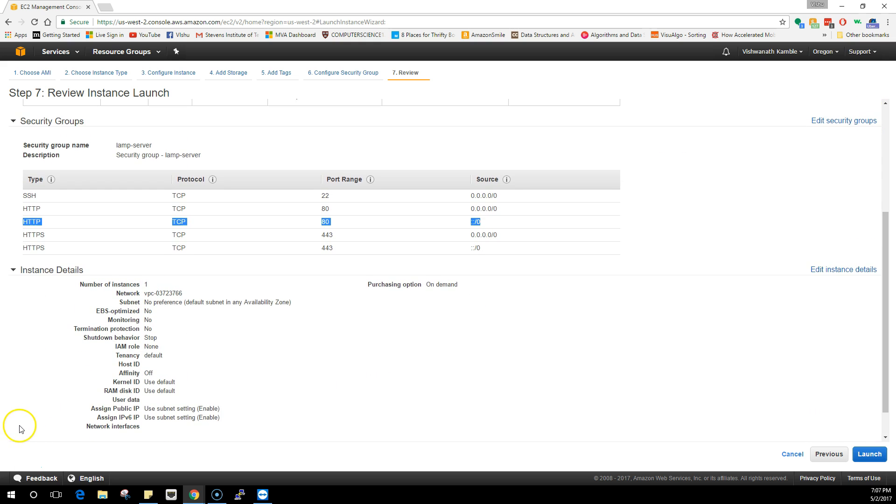
scroll(16, 427, down, 1)
click(15, 432)
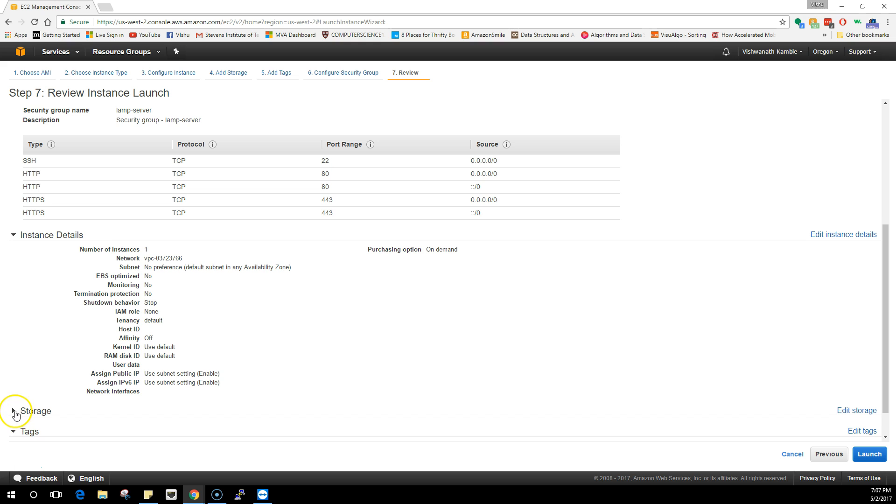
click(16, 410)
scroll(16, 410, down, 2)
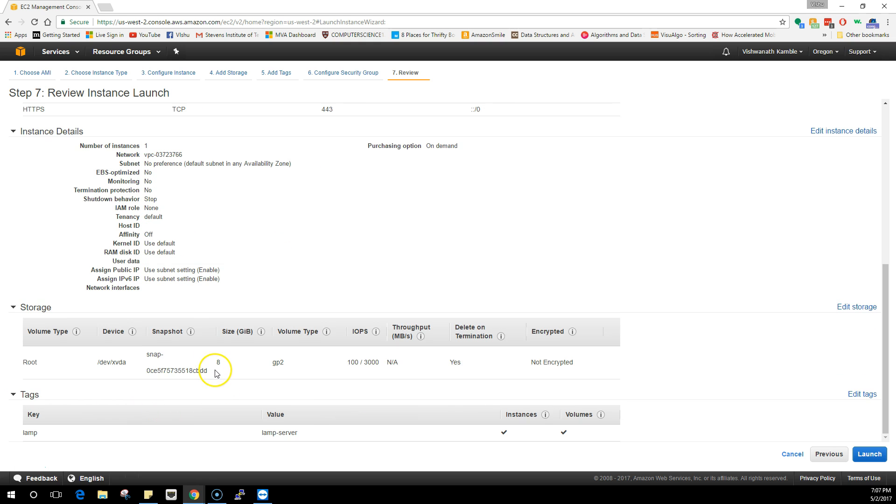
Start the launch, choose to create a new key pair named lamp-server, and download its private key file
click(869, 454)
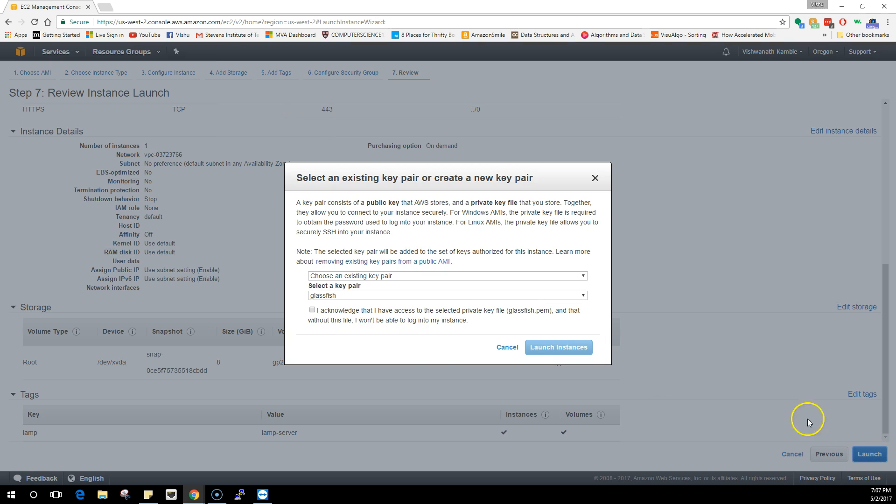
click(450, 276)
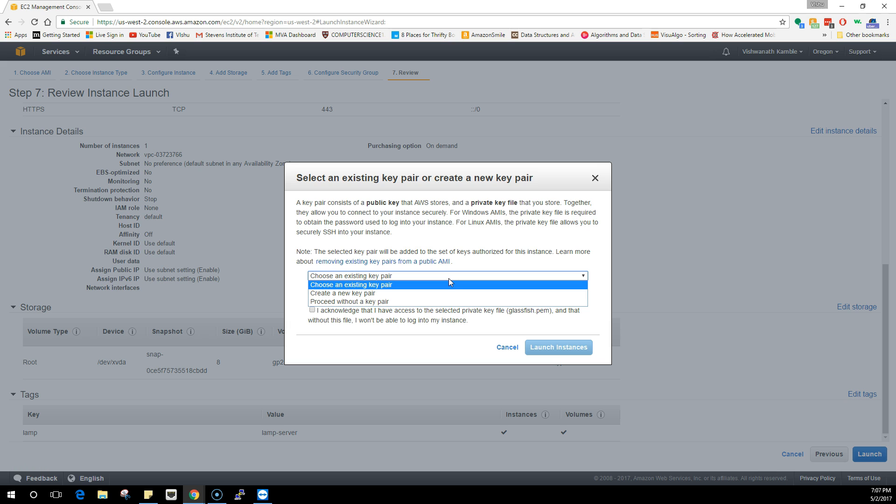
click(444, 293)
click(366, 294)
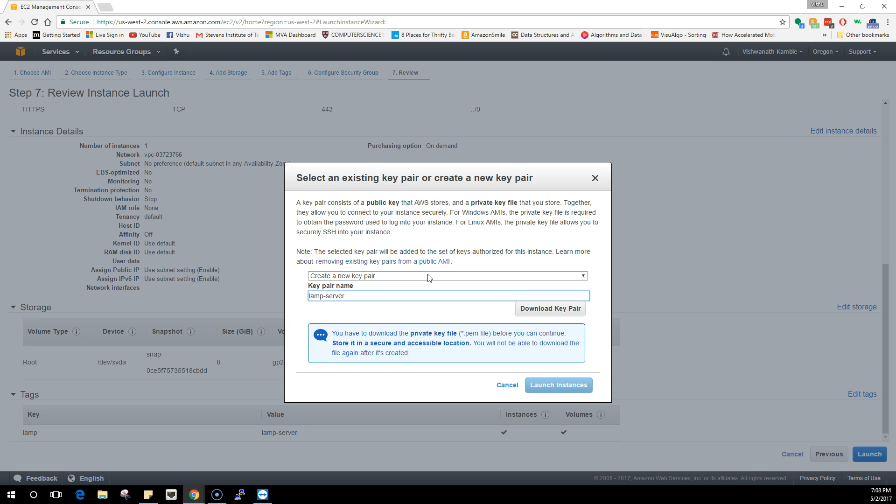
click(568, 309)
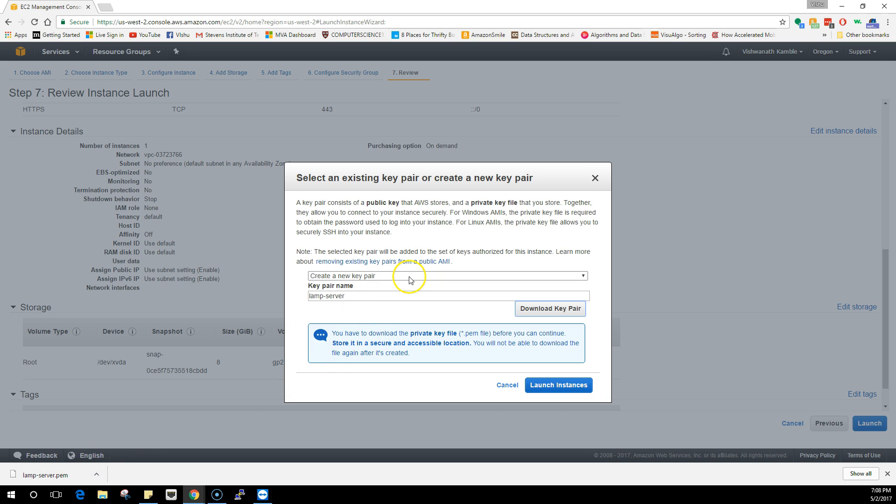
Launch the instance with the lamp-server key pair and go to the list of instances
click(540, 385)
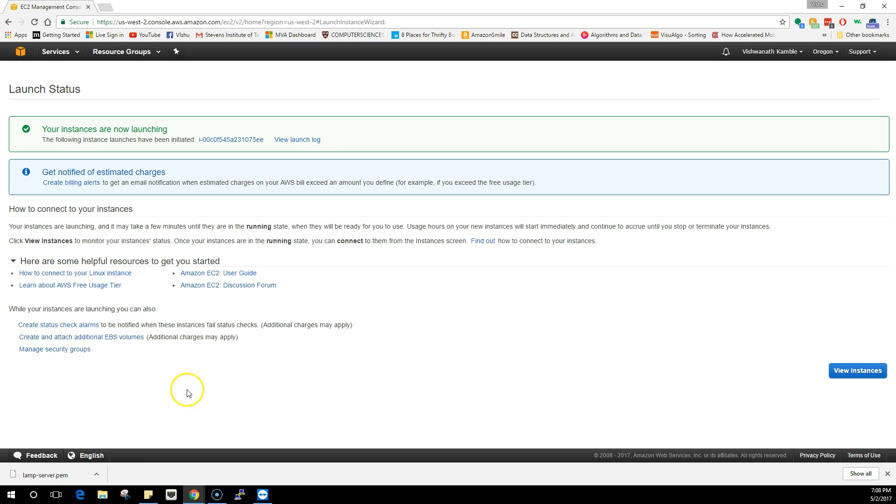
click(65, 470)
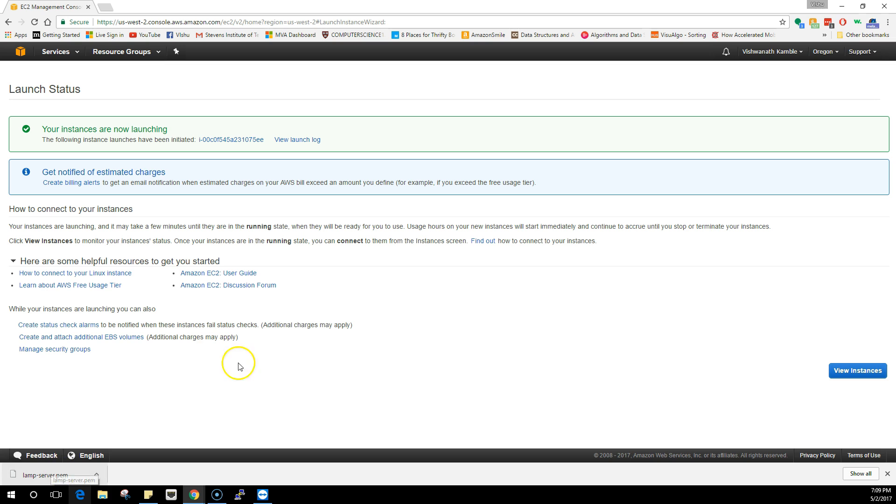
click(850, 378)
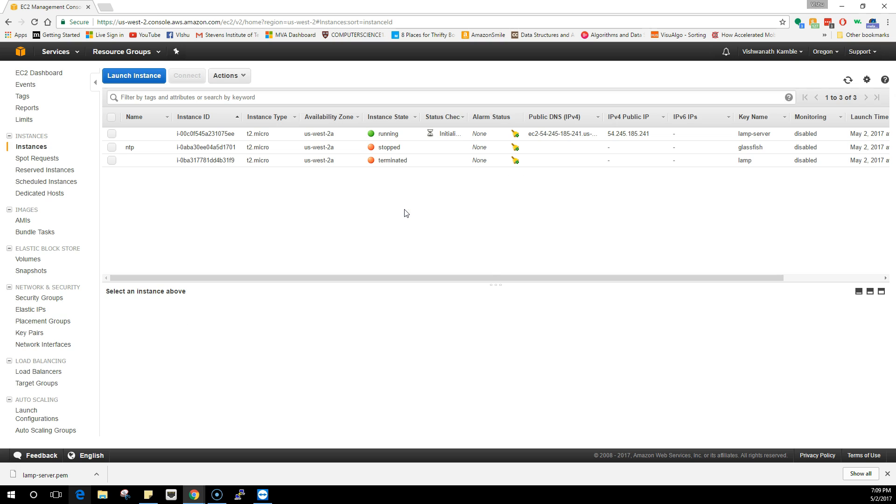
Select the new instance that uses the lamp-server key, view its standalone SSH client connection instructions and close them
click(350, 133)
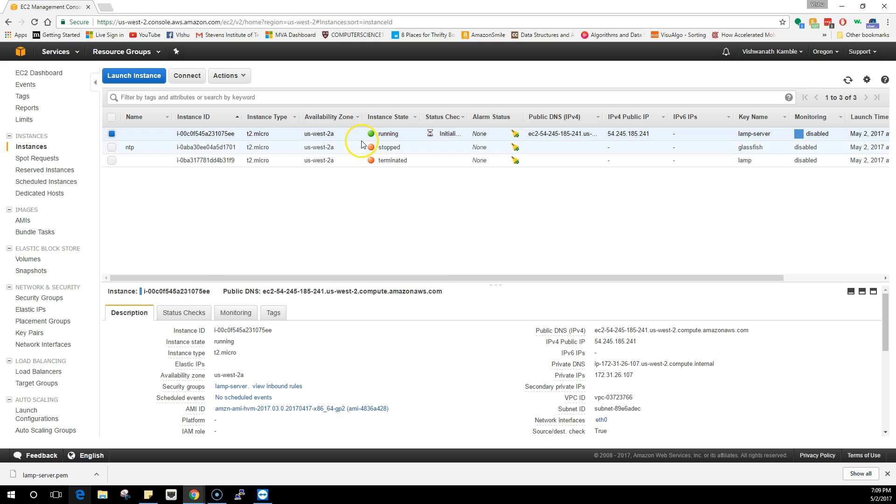
click(202, 79)
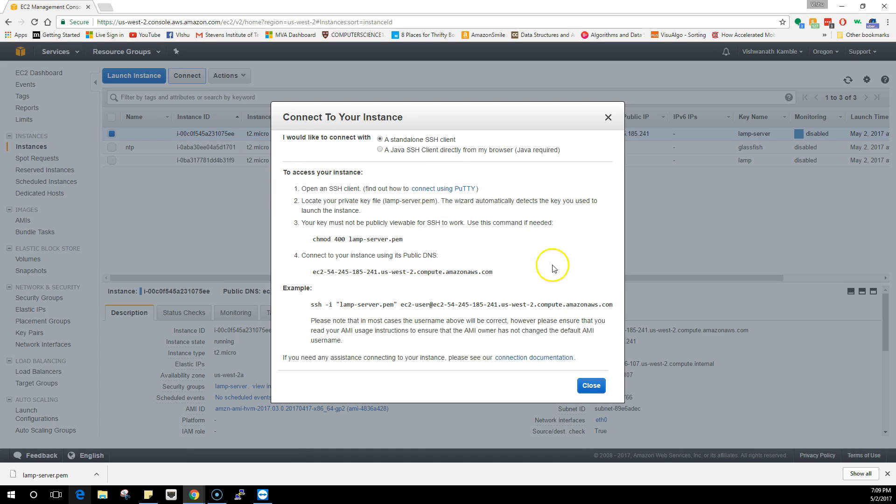
click(590, 384)
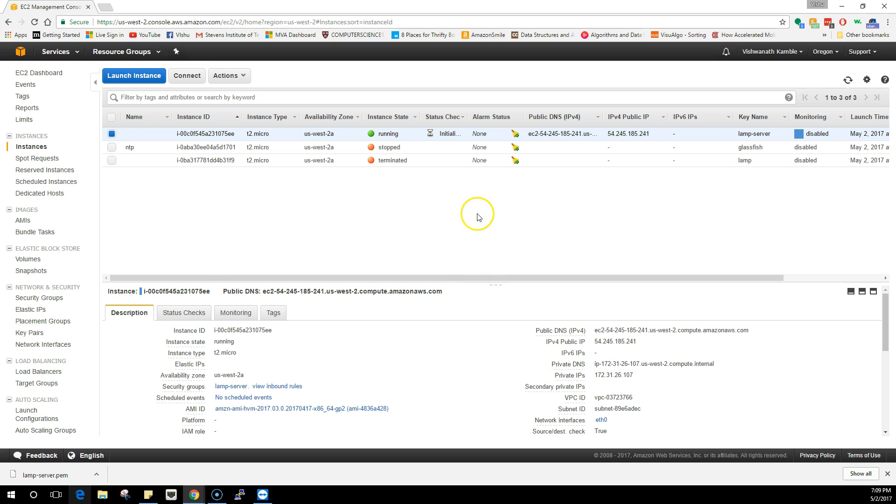